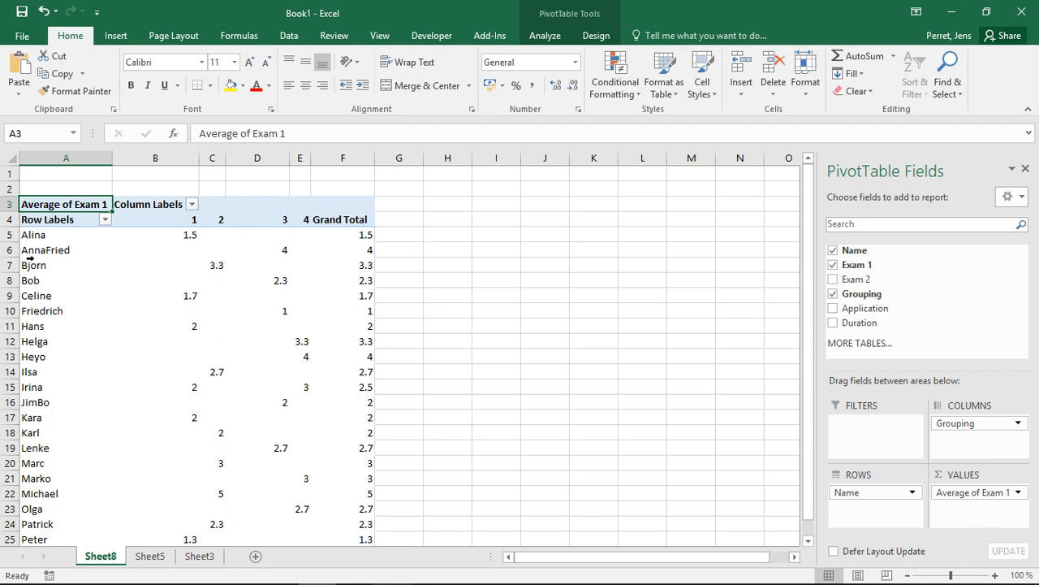
Bring up the Label Filters submenu from the Row Labels filter for the Name field.
left_click(105, 220)
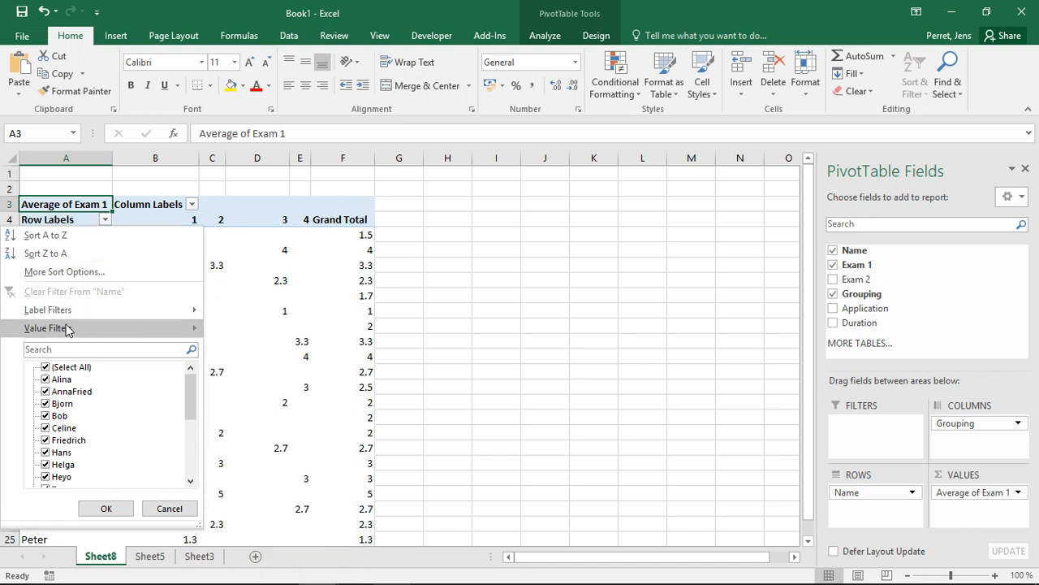
mouse_move(80, 317)
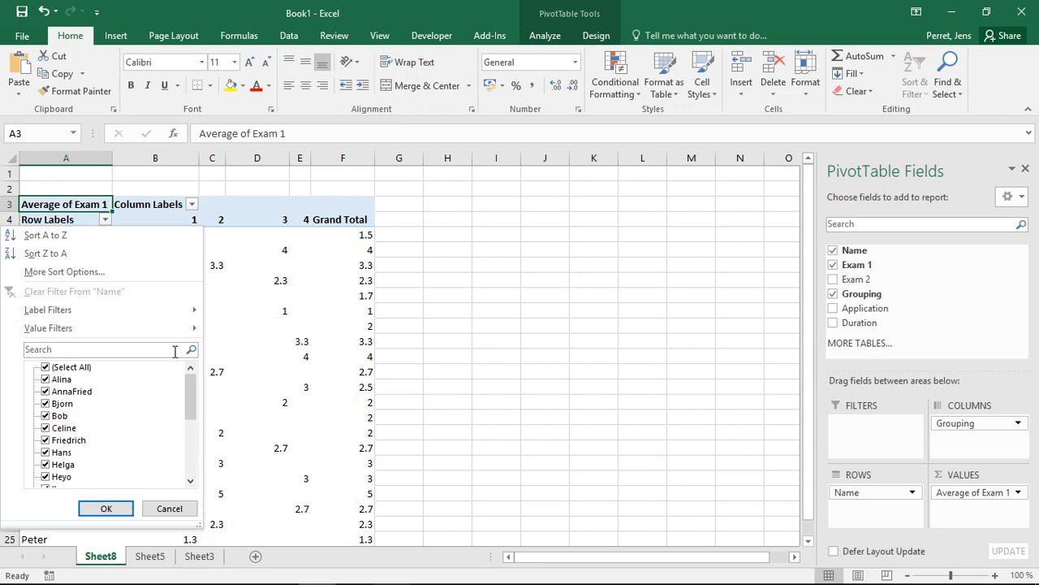
mouse_move(124, 311)
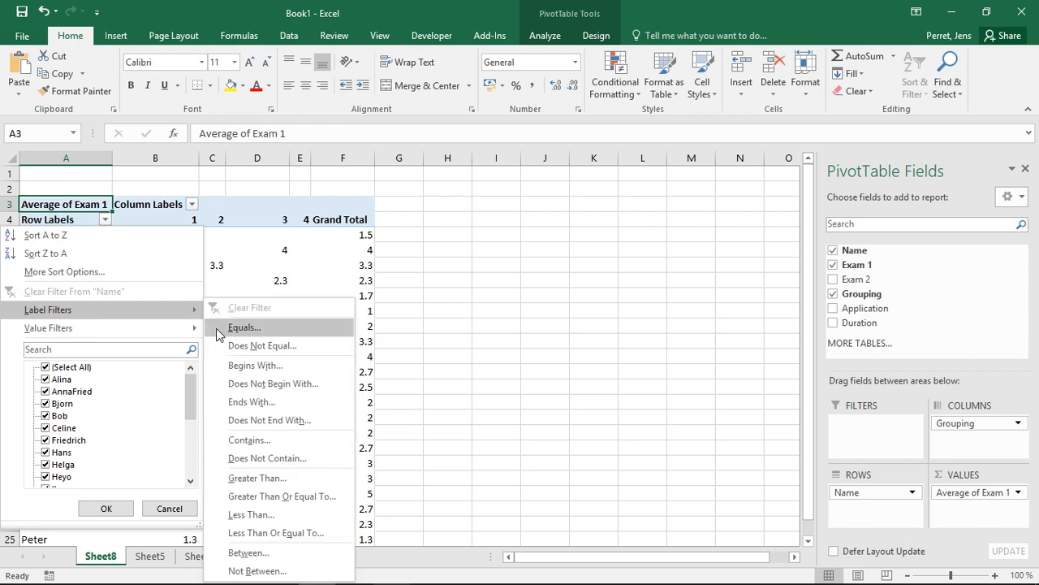
Apply a Begins With 'M' label filter so only names starting with M remain.
left_click(256, 367)
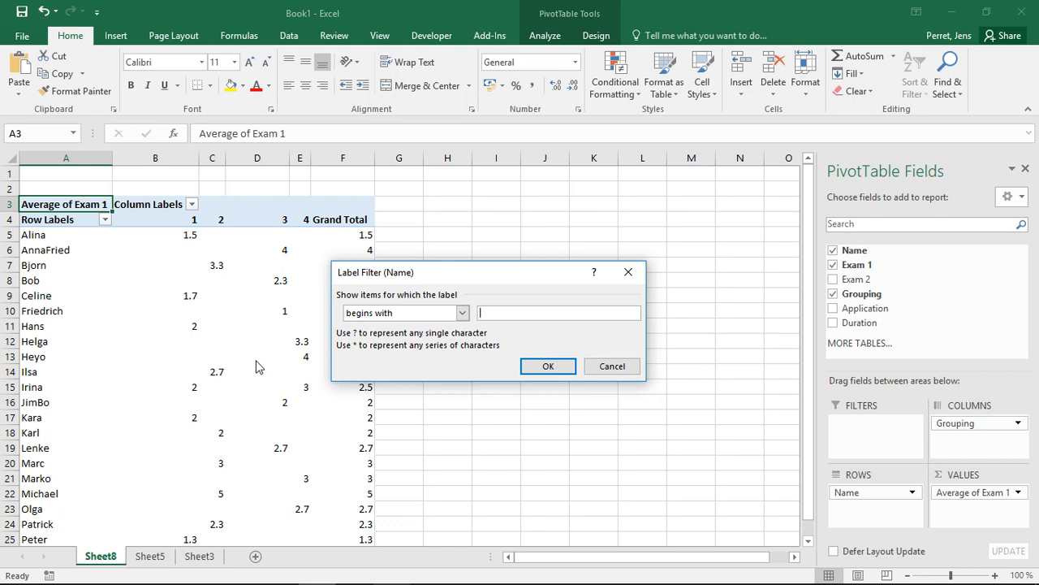
type("M")
left_click(545, 367)
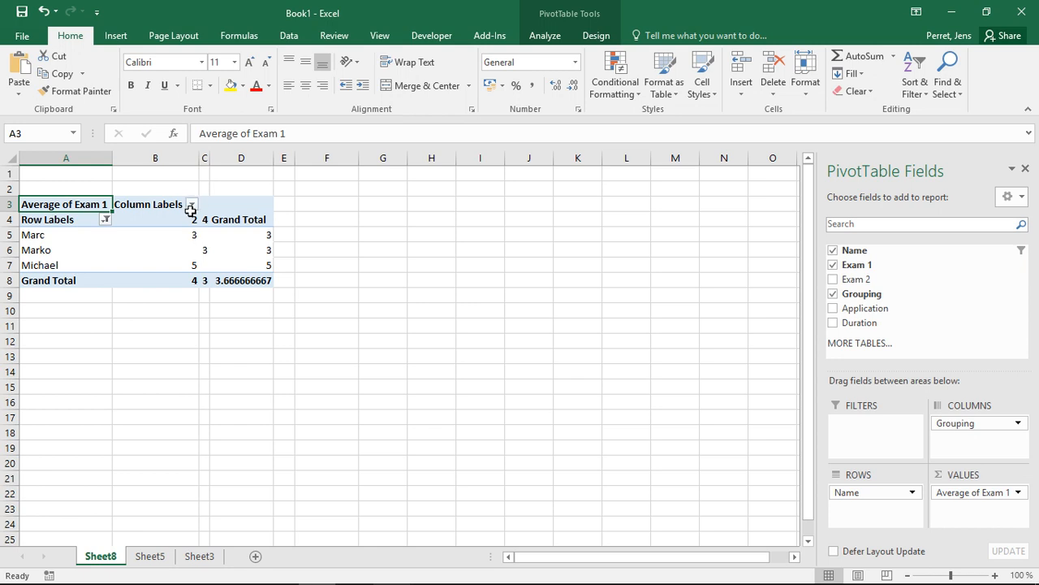
Clear the label filter from the Name row field.
left_click(107, 220)
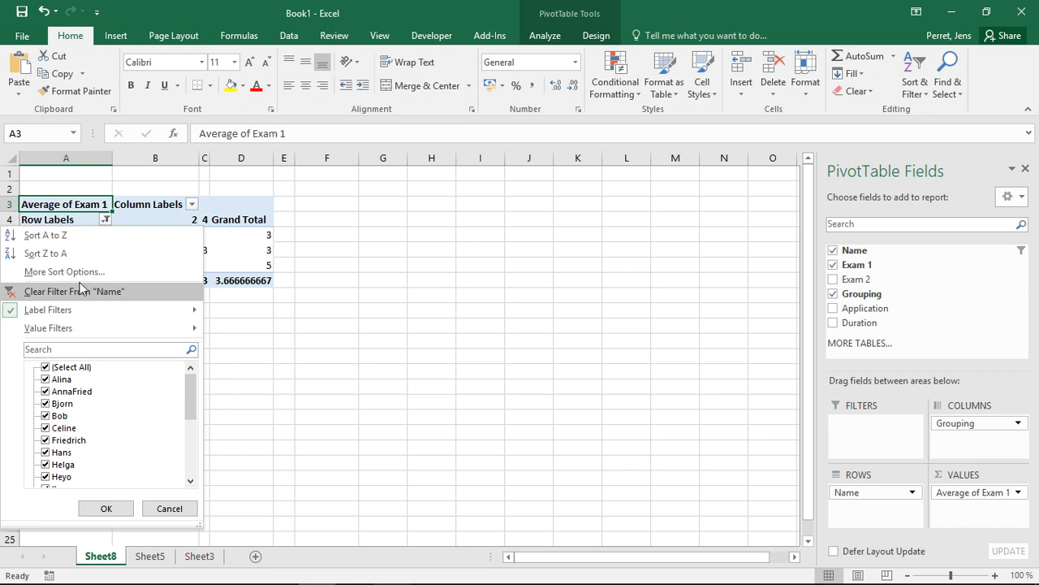
left_click(81, 290)
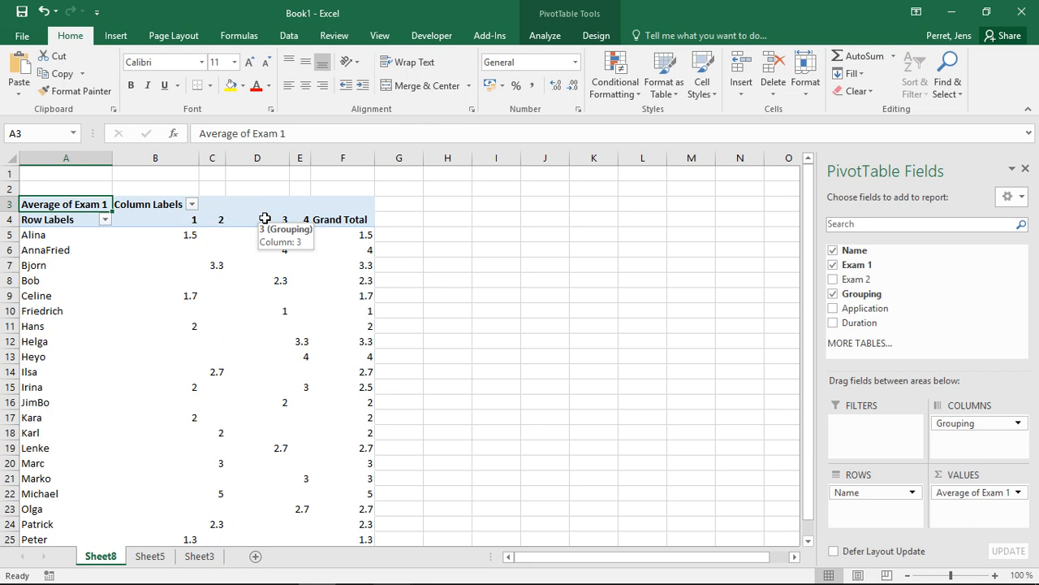
Apply a Greater Than 2 value filter on Average of Exam 1 to the Grouping columns.
left_click(191, 205)
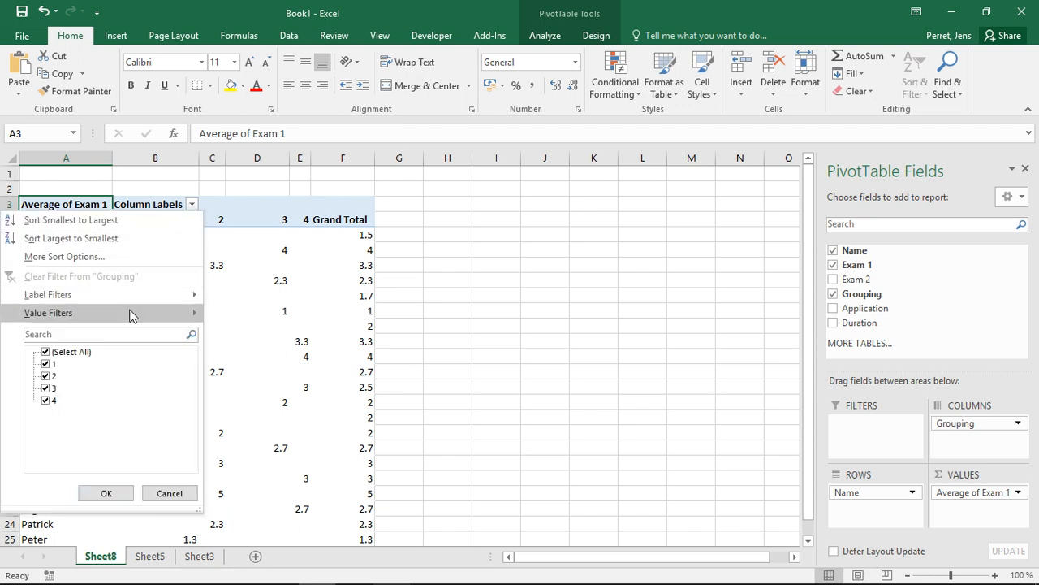
mouse_move(109, 294)
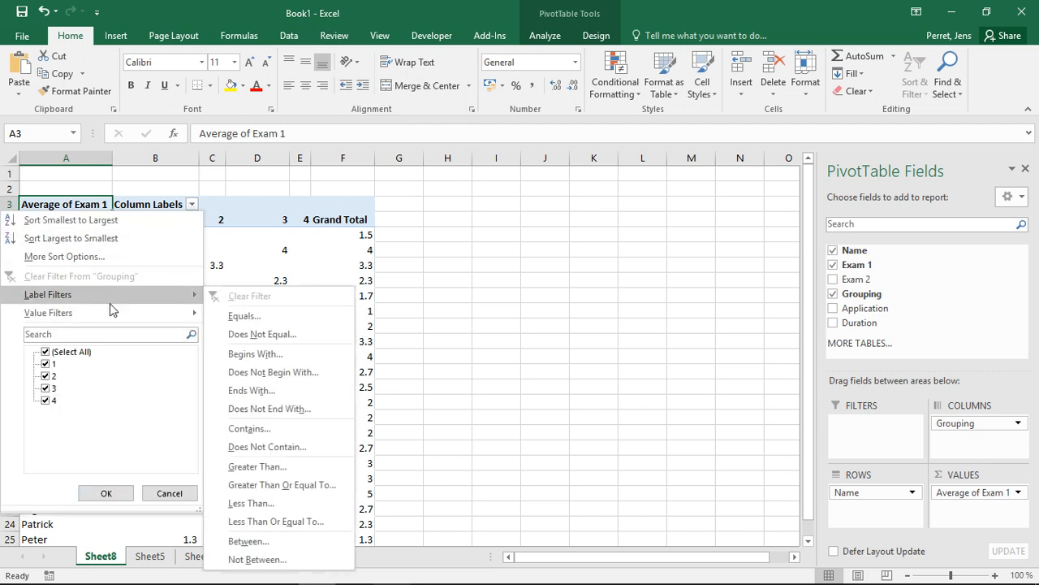
mouse_move(111, 312)
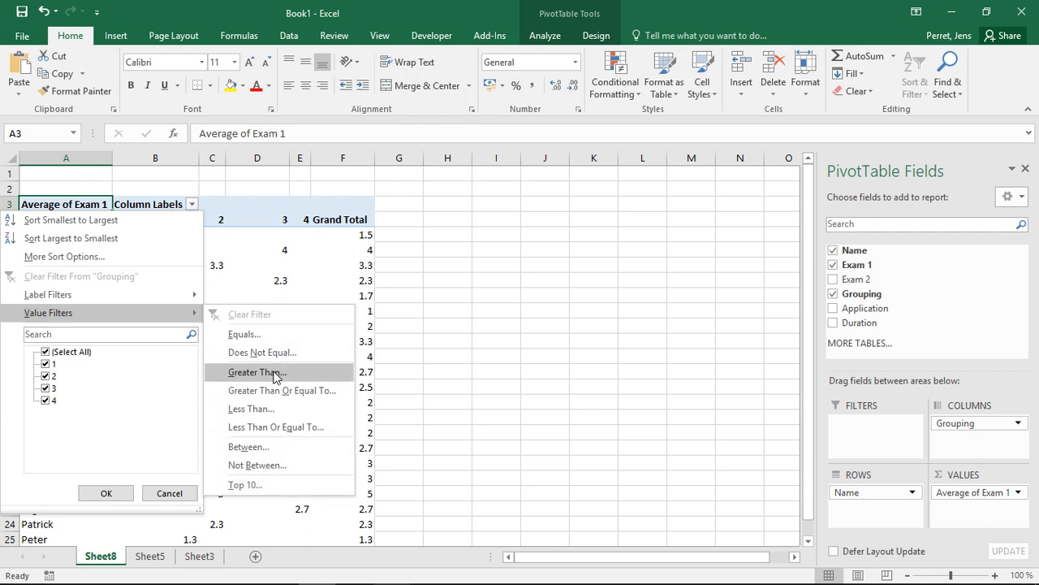
left_click(257, 372)
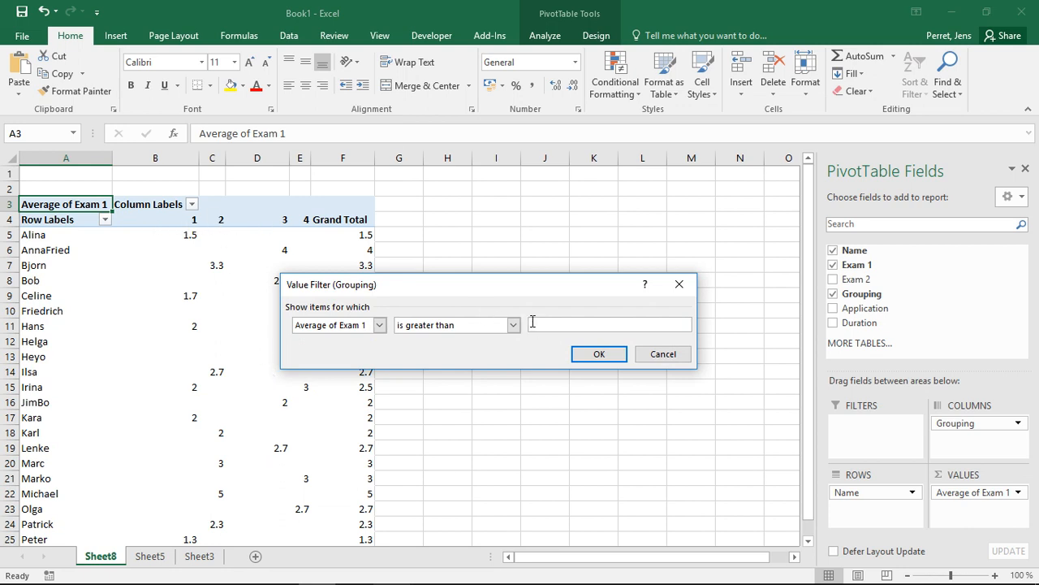
type("2")
left_click(600, 358)
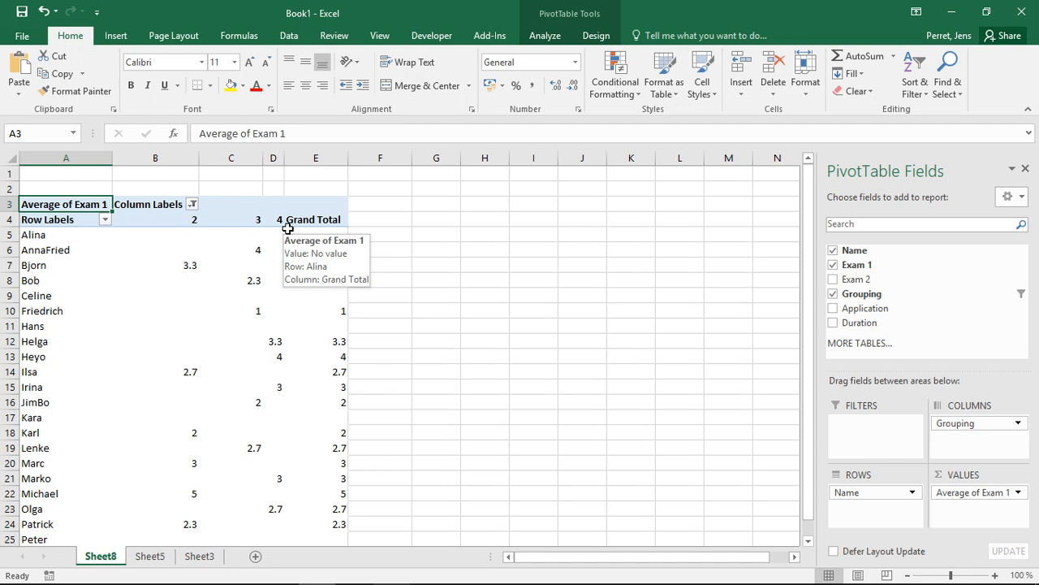
Clear the value filter from the Grouping column field.
left_click(192, 205)
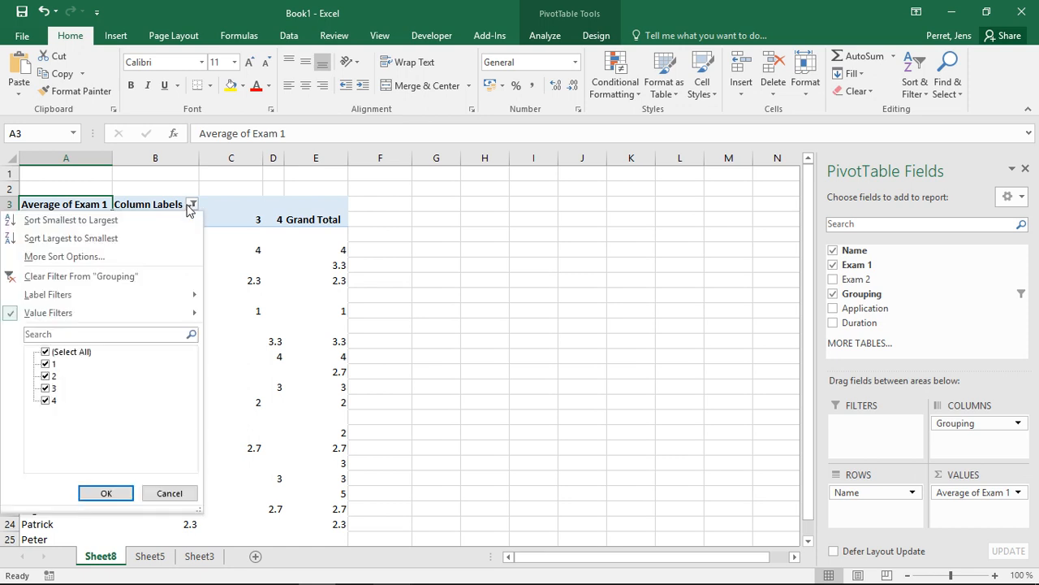
left_click(80, 277)
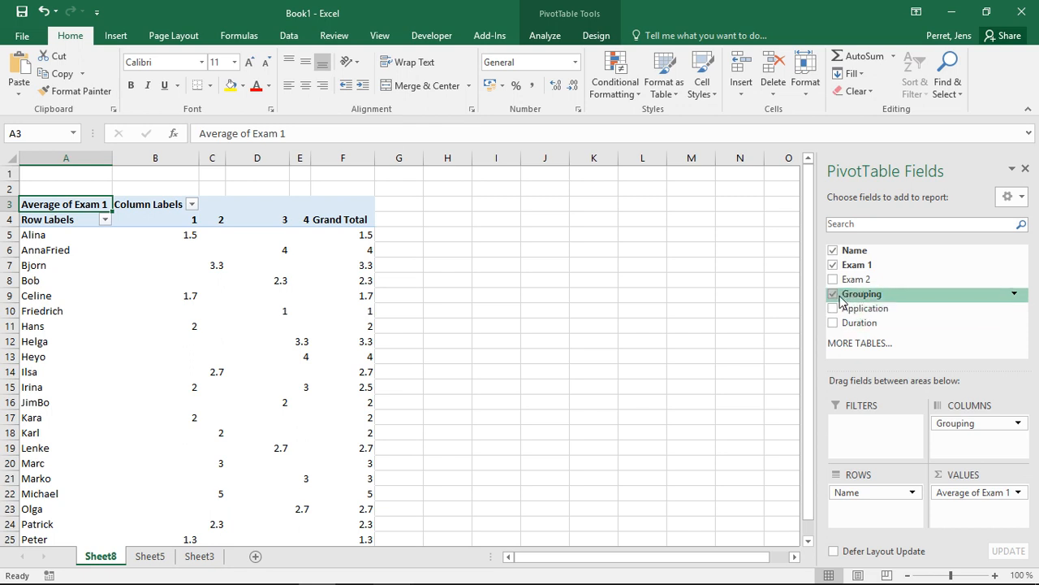
Swap Grouping for the Application dates as columns, grouped into Years and Quarters.
left_click_drag(952, 423, 952, 344)
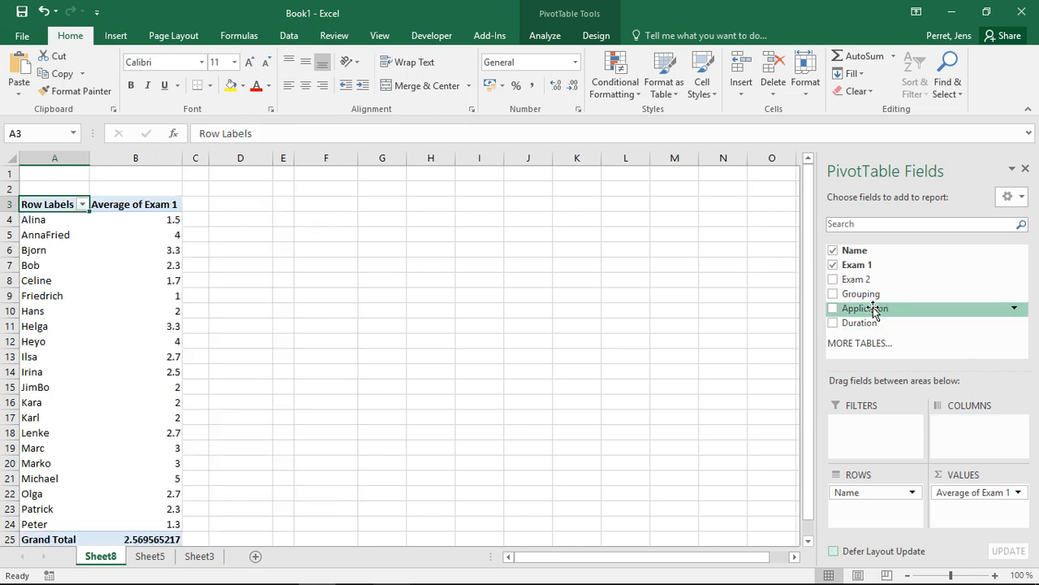
left_click_drag(858, 309, 953, 431)
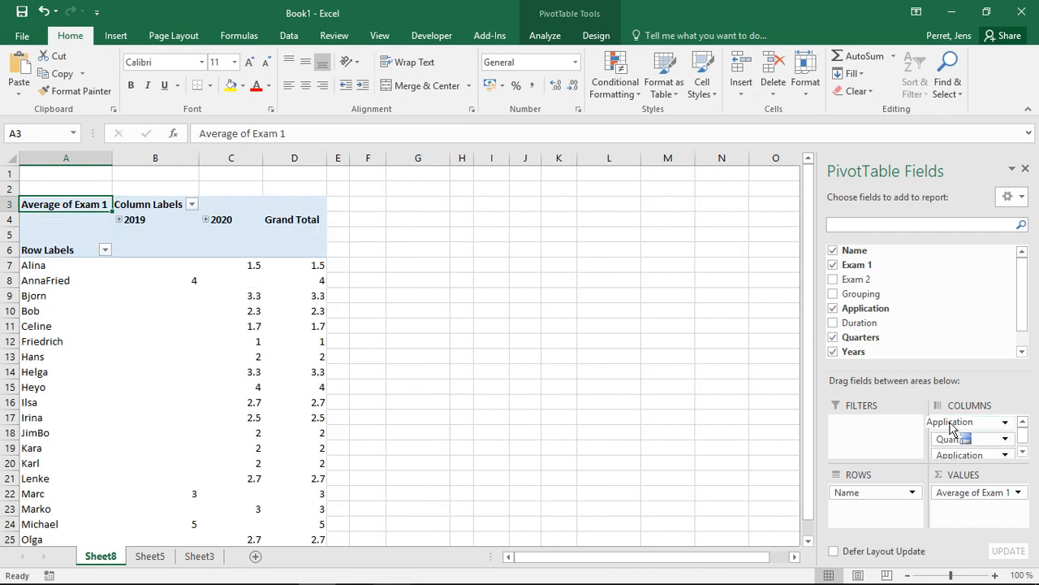
left_click_drag(1021, 324, 1020, 340)
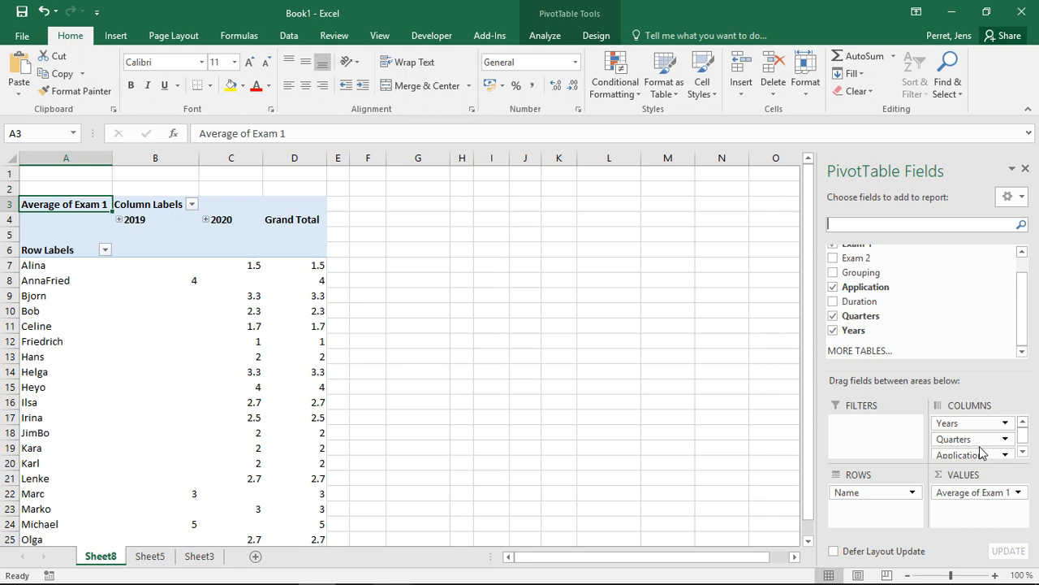
left_click(1022, 451)
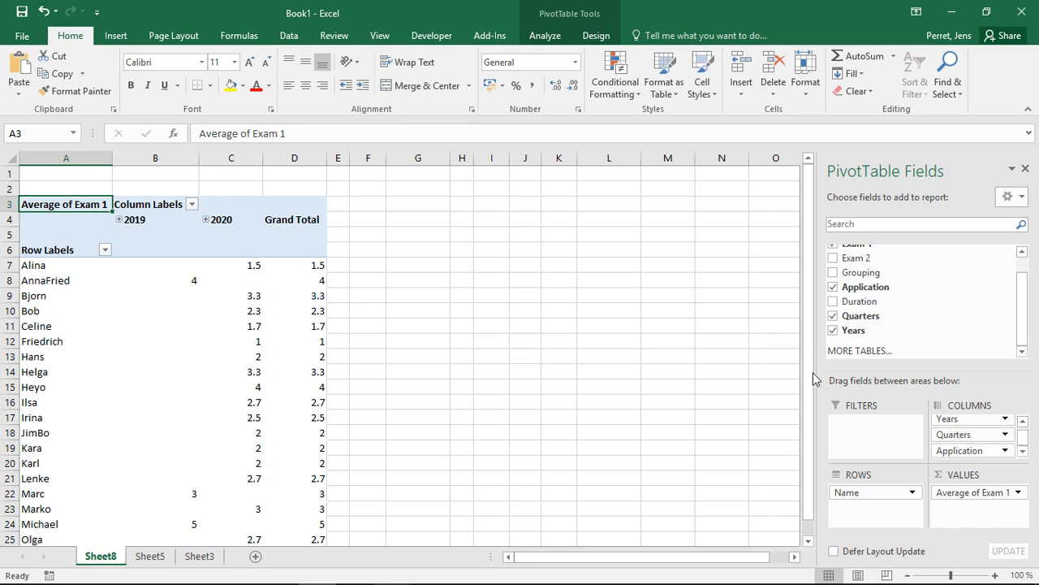
Expand 2019 with its Qtr3 and Qtr4 months, then collapse back to year columns.
left_click(118, 220)
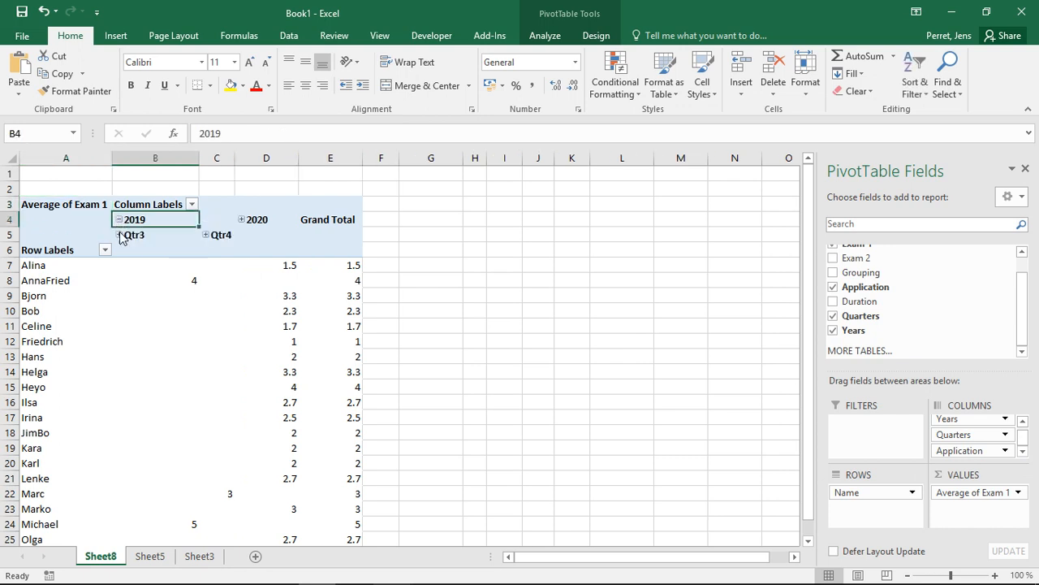
left_click(119, 235)
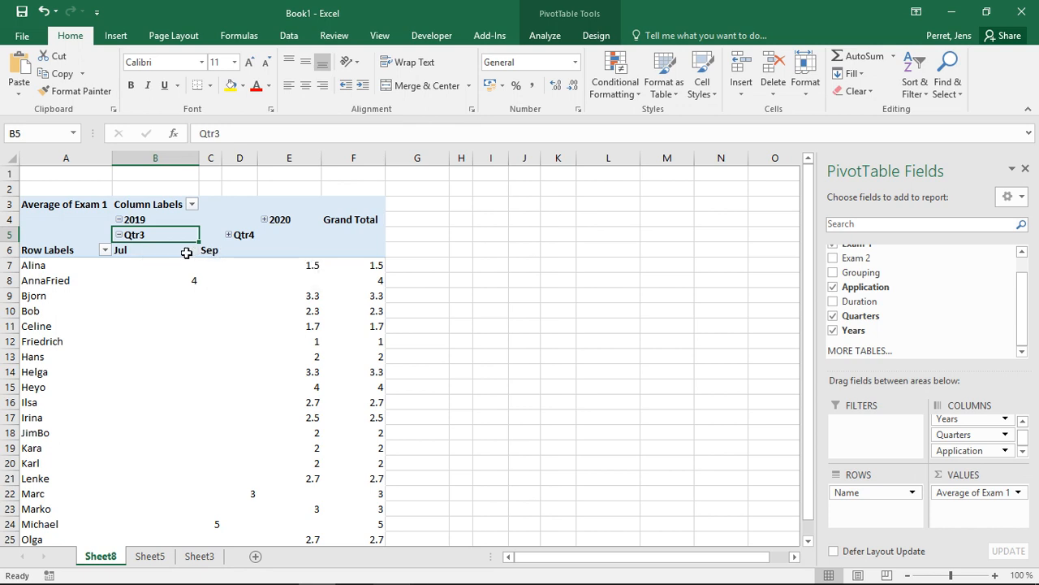
left_click(229, 235)
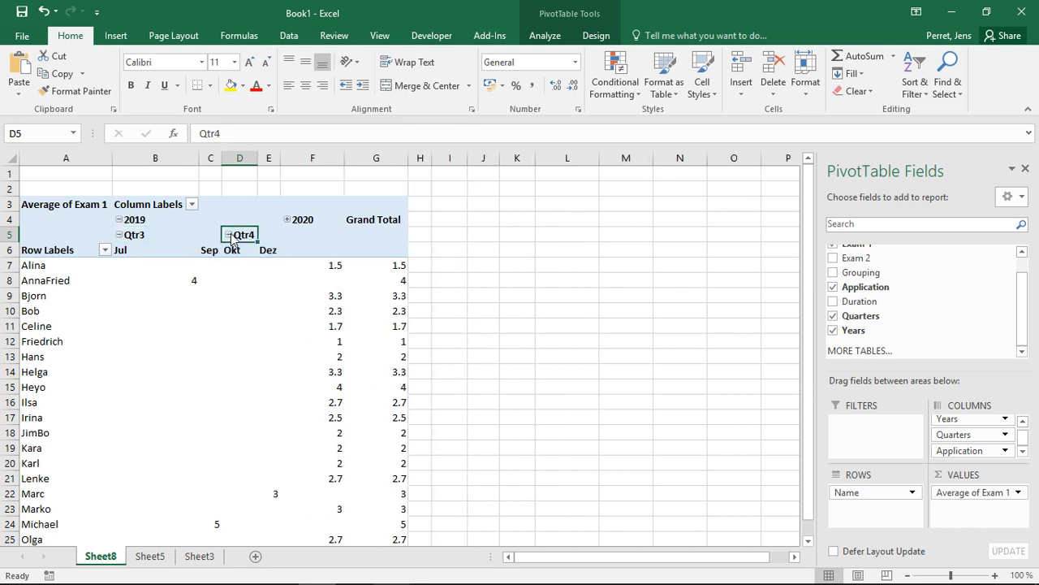
left_click(229, 235)
left_click(119, 235)
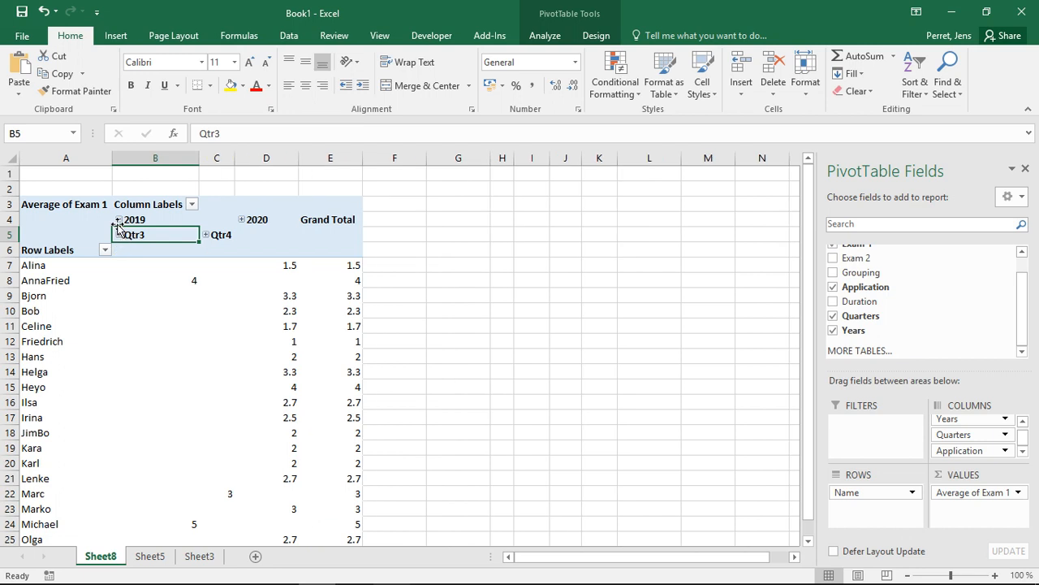
left_click(119, 220)
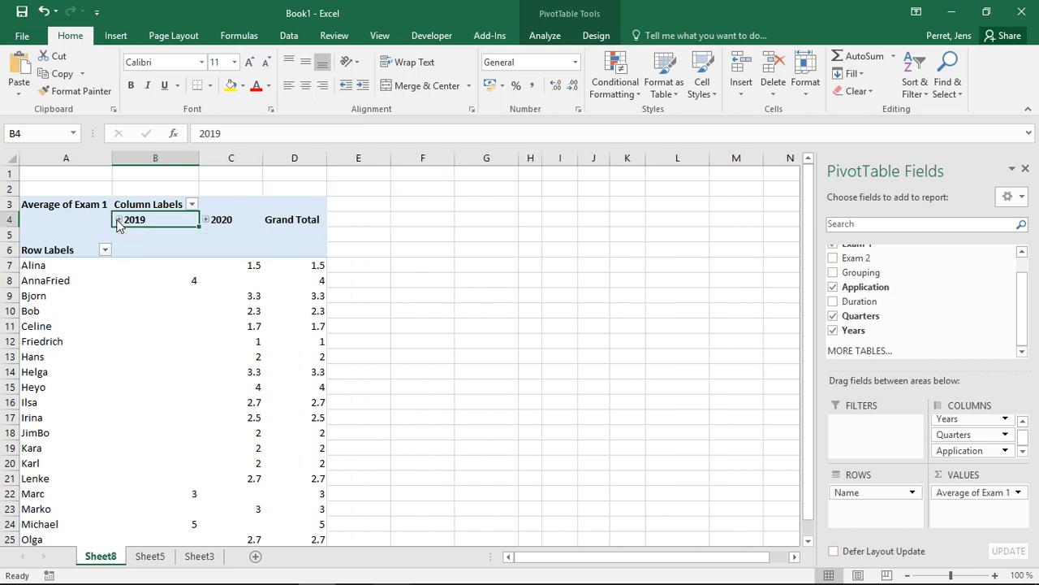
Bring up the Date Filters Custom Filter dialog for the Years column field.
left_click(191, 204)
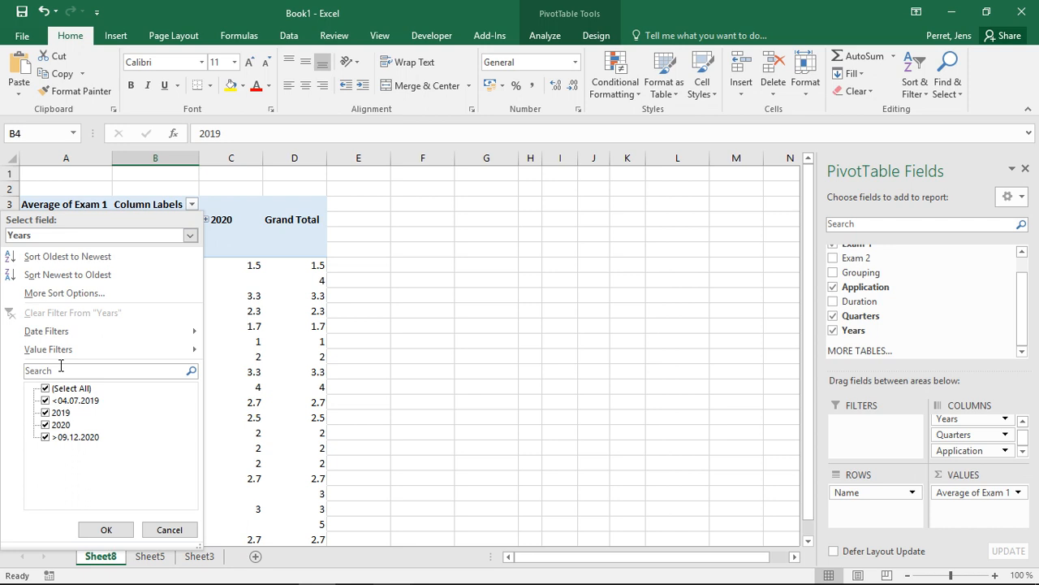
mouse_move(26, 333)
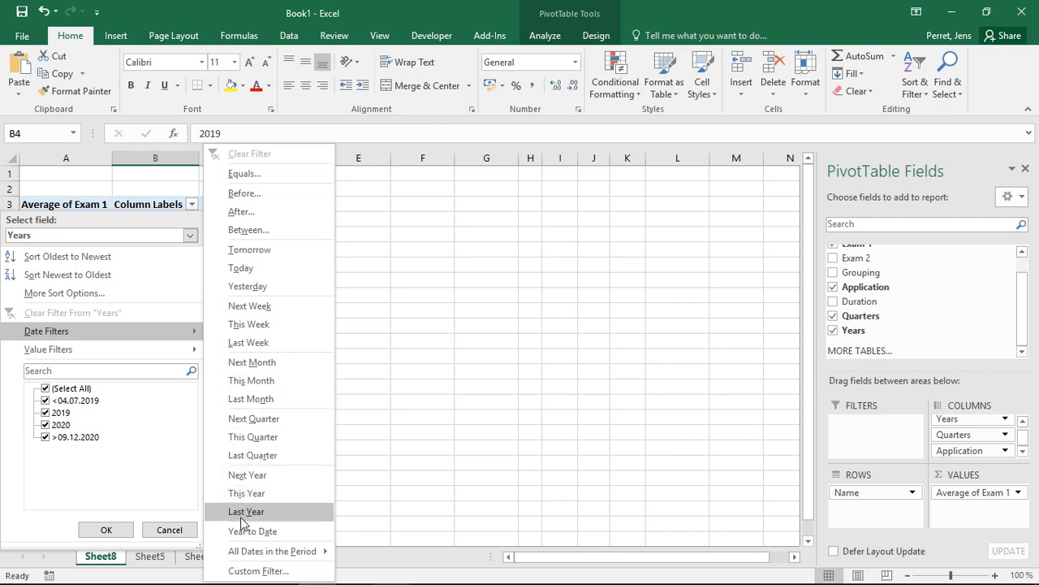
mouse_move(243, 552)
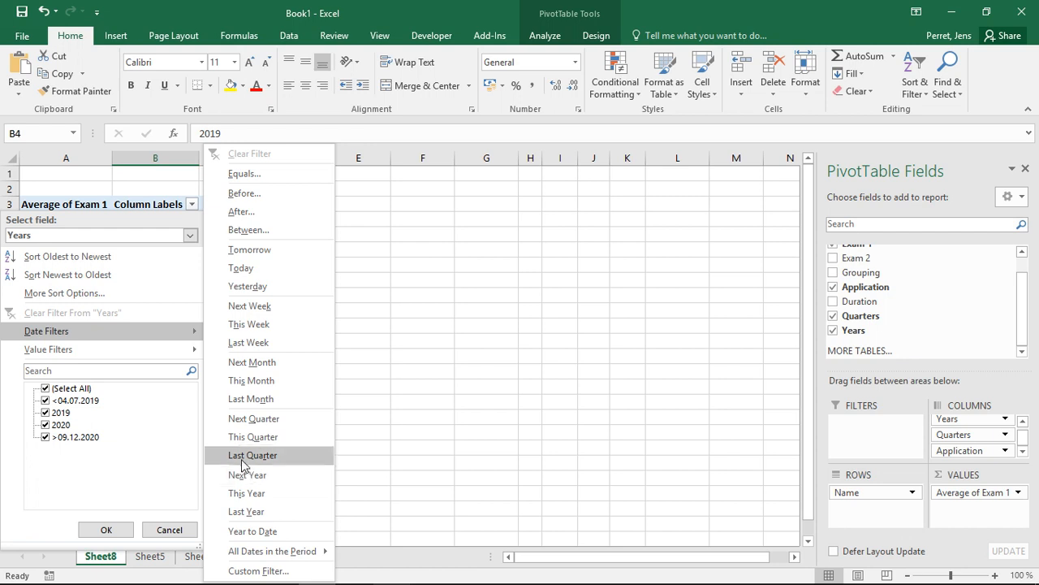
mouse_move(192, 348)
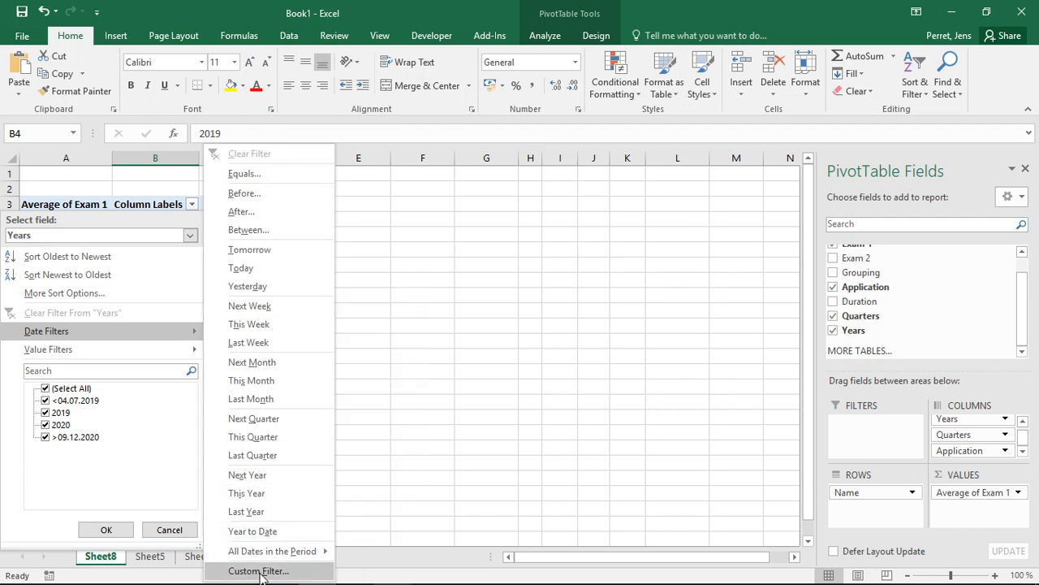
left_click(258, 571)
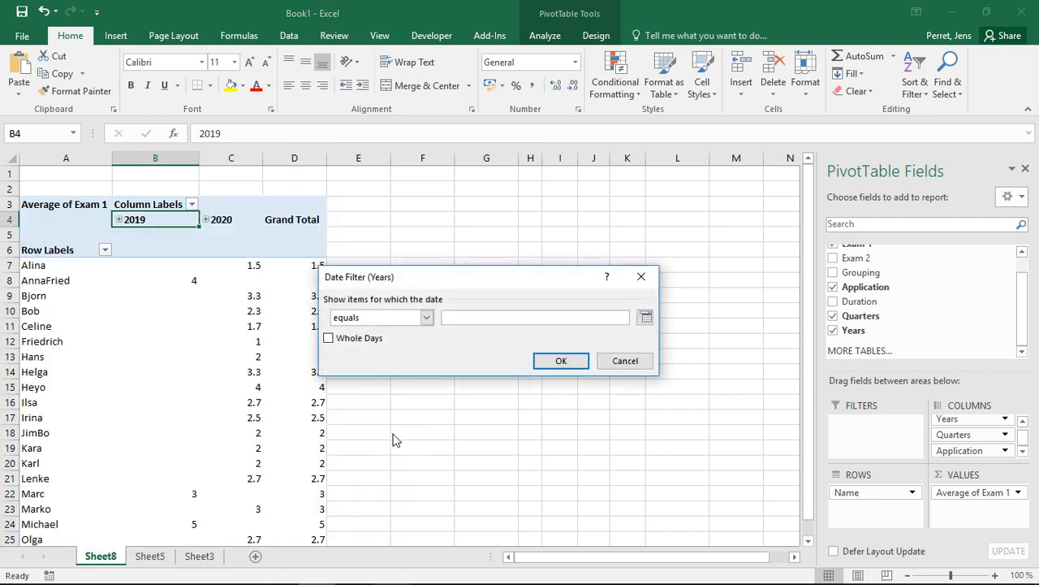
Browse the Years date comparison options, then cancel without applying a filter.
left_click(427, 317)
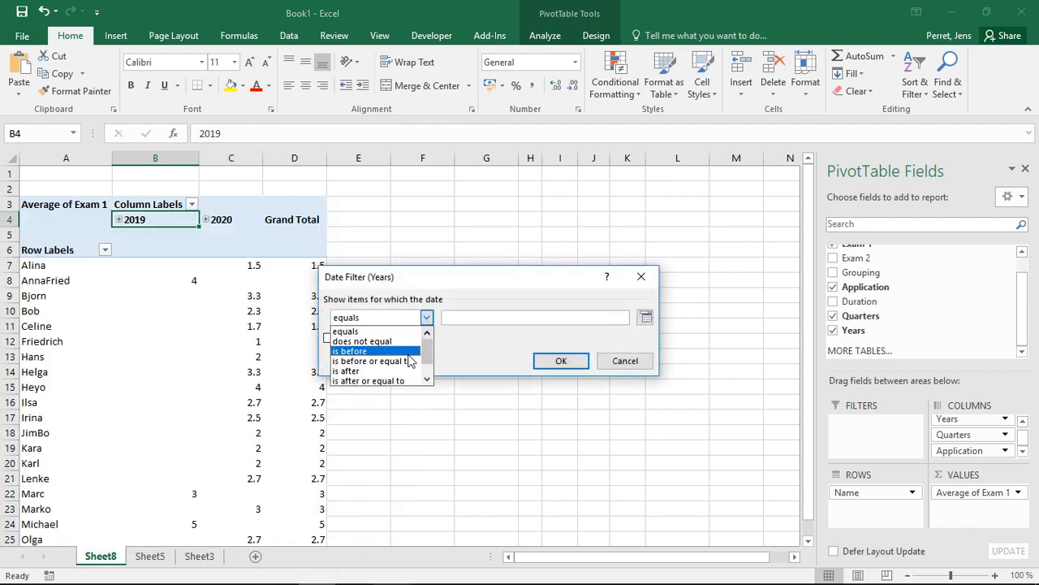
scroll(421, 367, "down", 1)
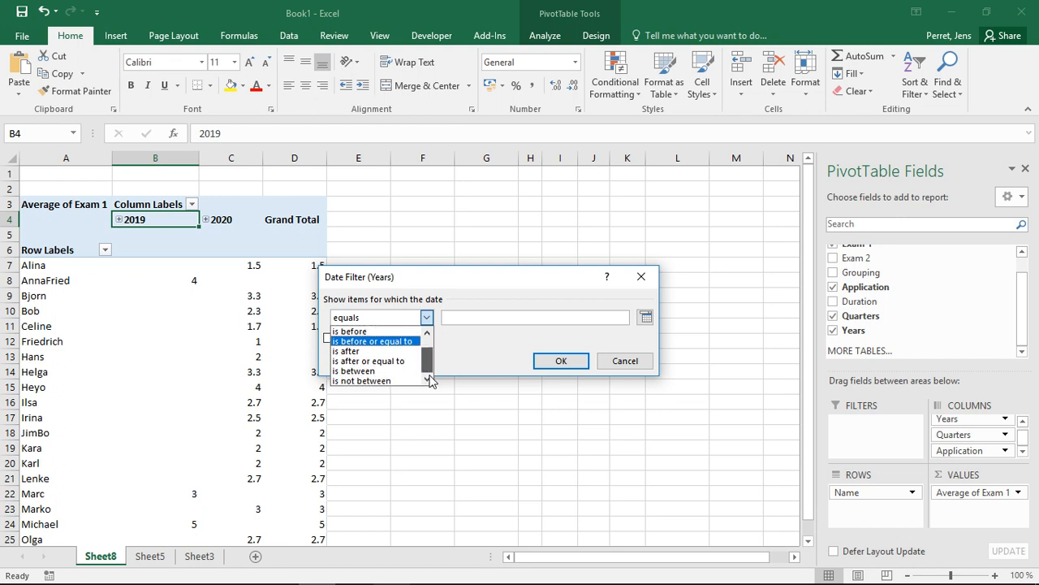
left_click(630, 362)
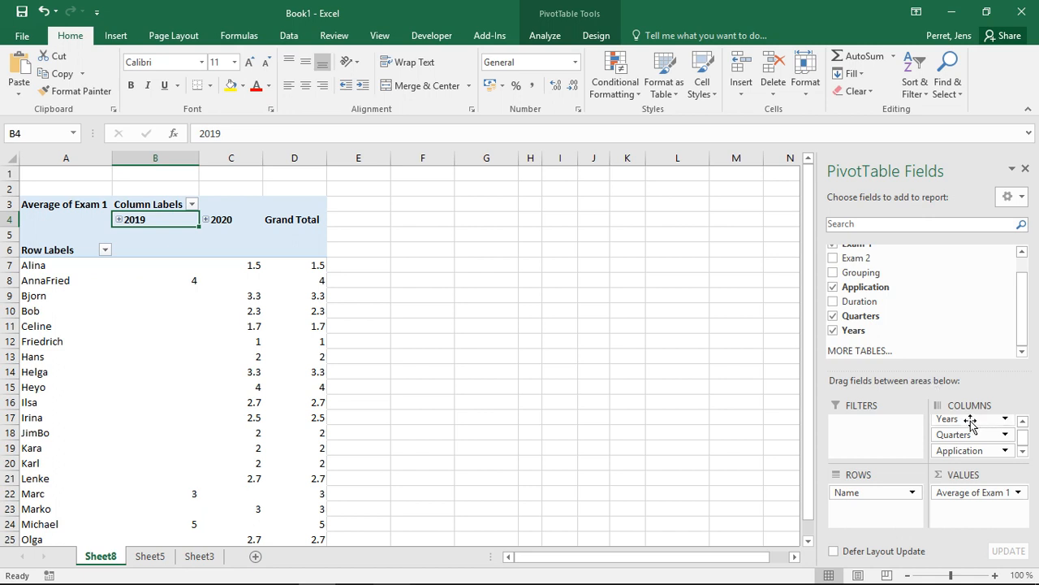
Remove Years, Quarters and Application from COLUMNS and add Duration, grouped into Hours and Minutes.
left_click_drag(971, 421, 956, 359)
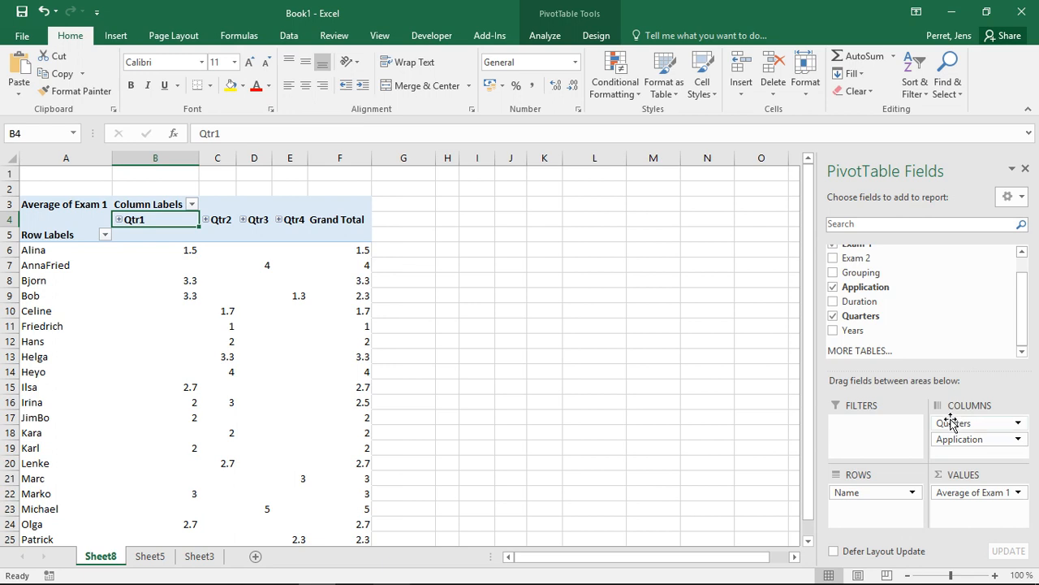
left_click_drag(953, 423, 952, 345)
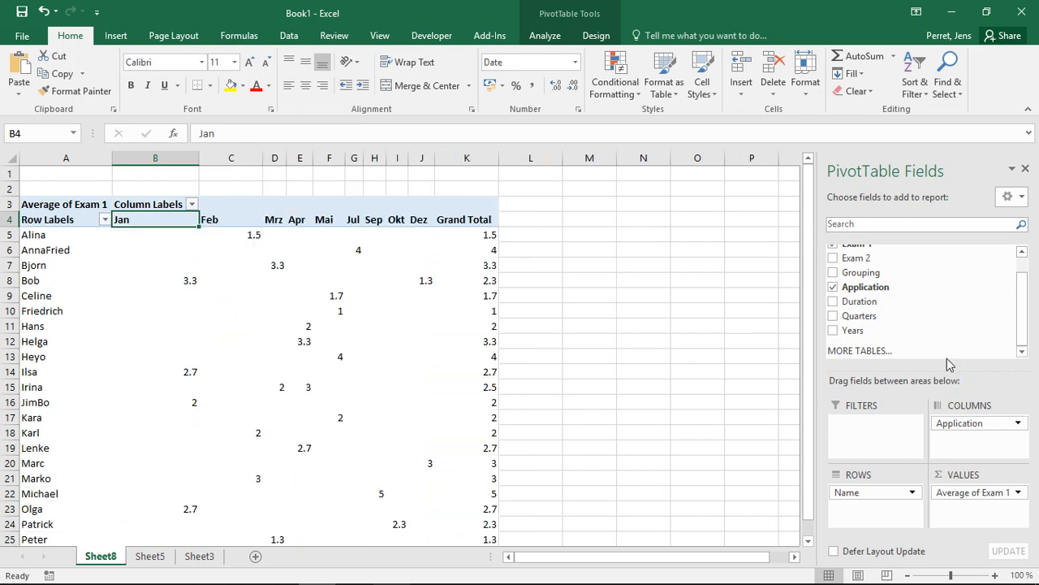
left_click_drag(946, 423, 930, 348)
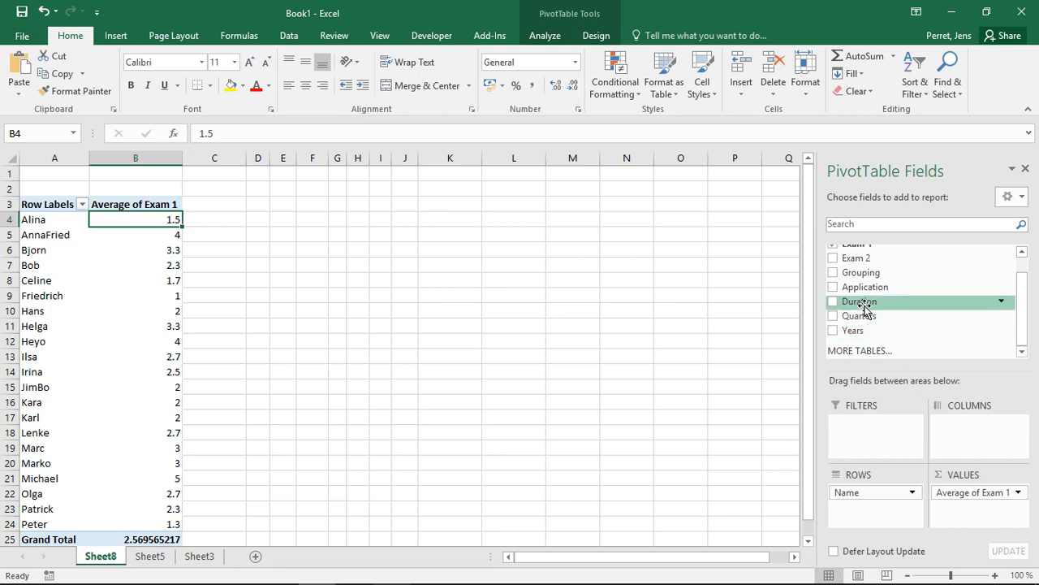
left_click_drag(856, 302, 948, 430)
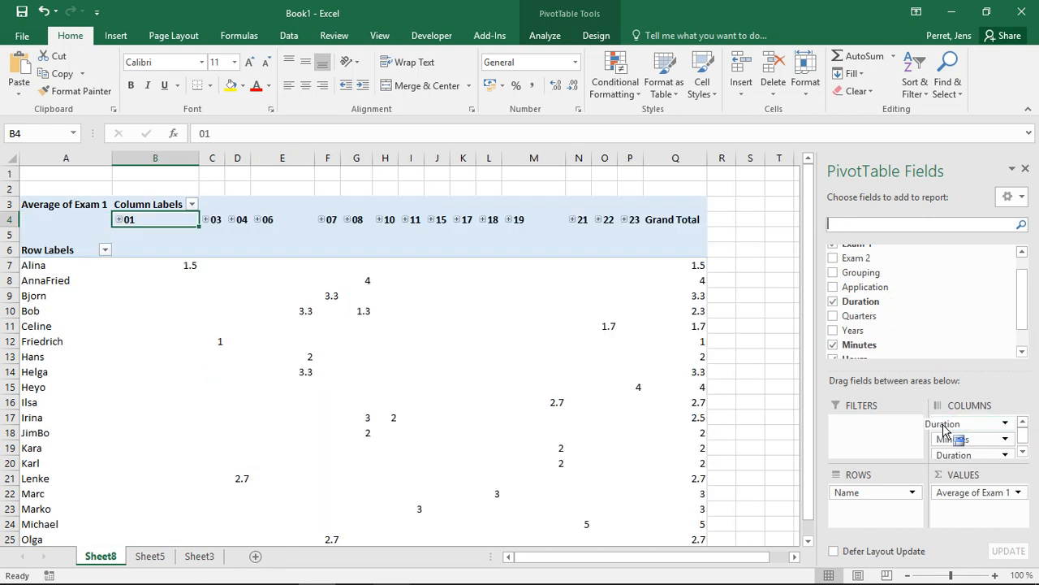
Expand and collapse hour 01 and its :30 minutes, then show the Hours column filter options.
left_click(1023, 452)
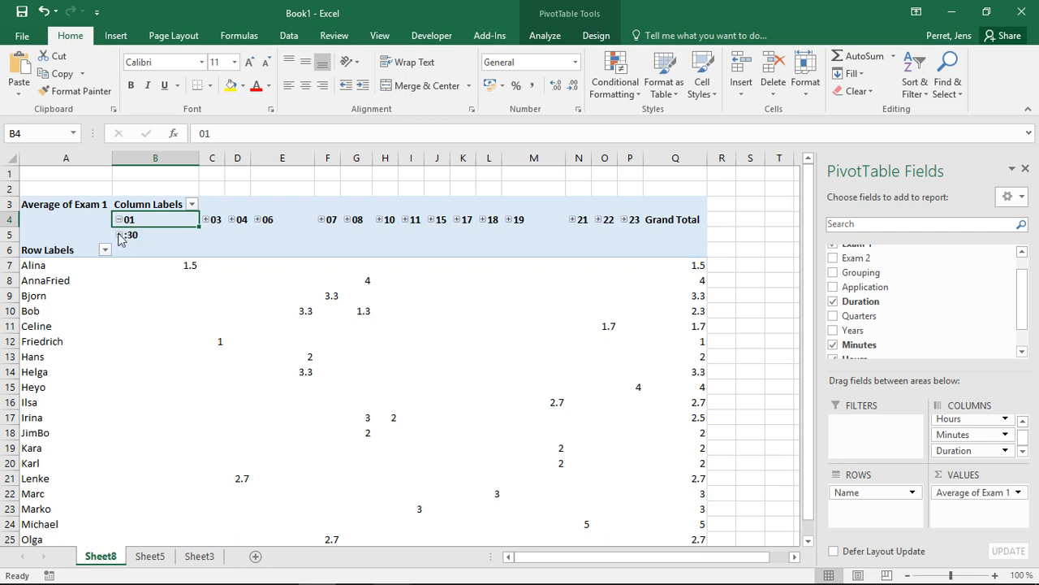
left_click(119, 236)
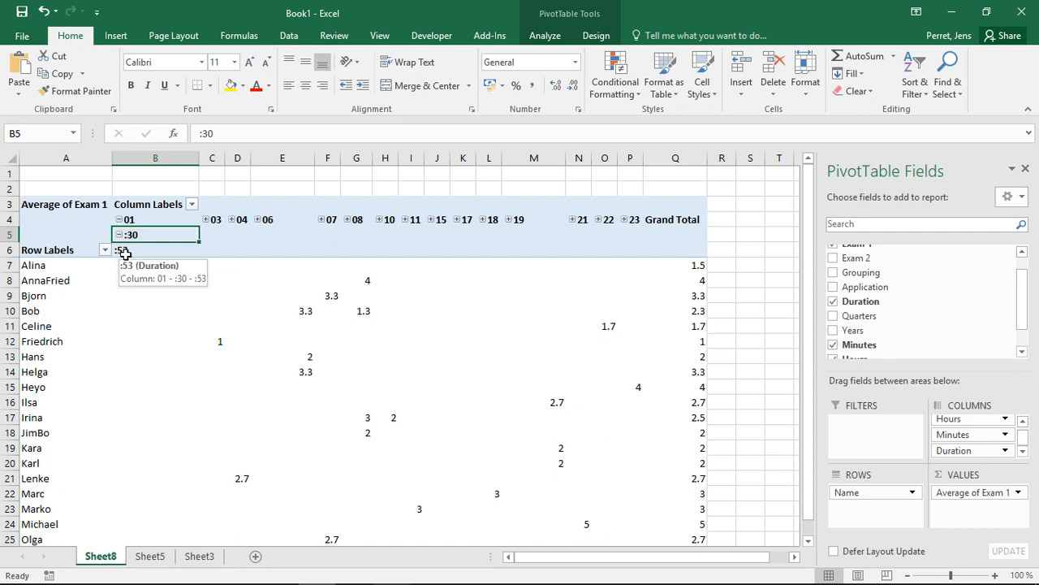
left_click(119, 236)
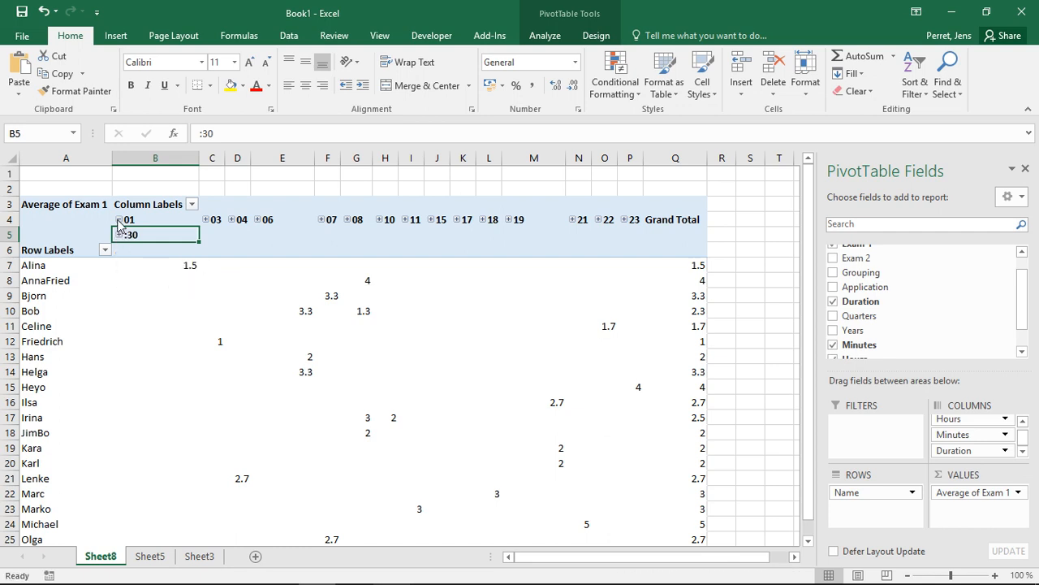
left_click(119, 220)
left_click(188, 210)
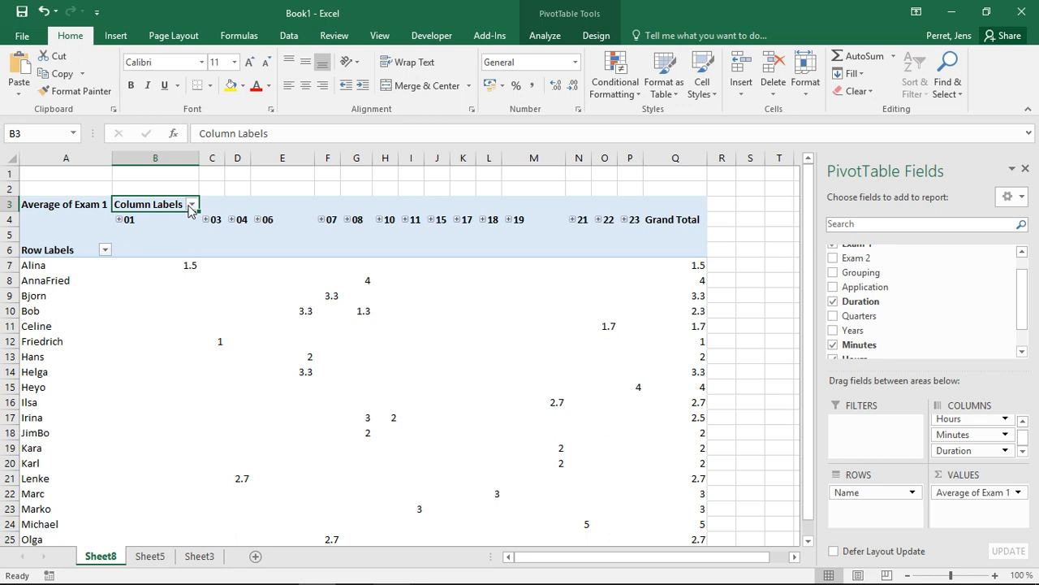
left_click(192, 206)
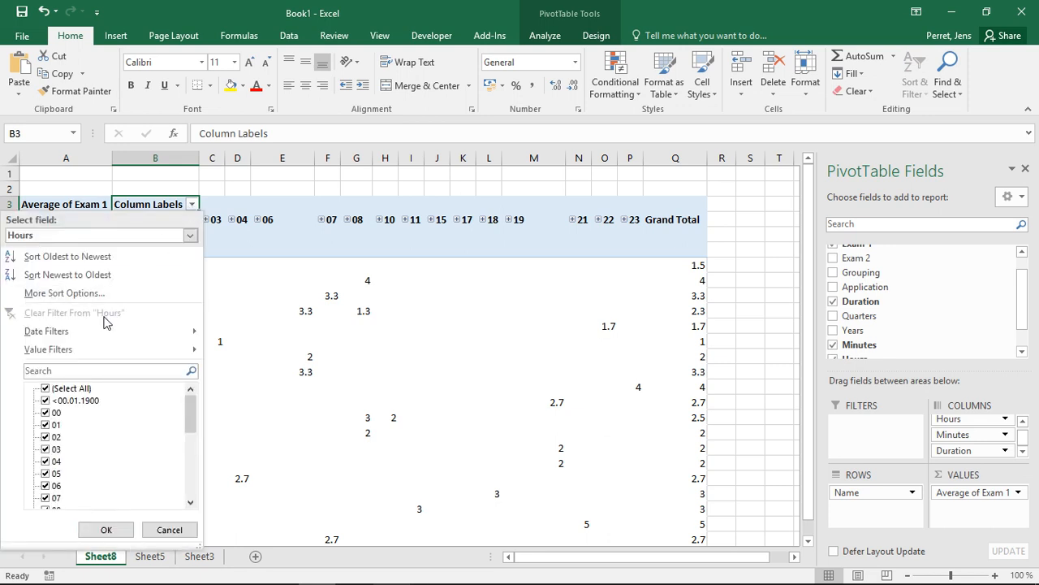
Browse the Date Filters options for the Hours column labels, then dismiss the list leaving hours 01–23 unfiltered.
mouse_move(99, 333)
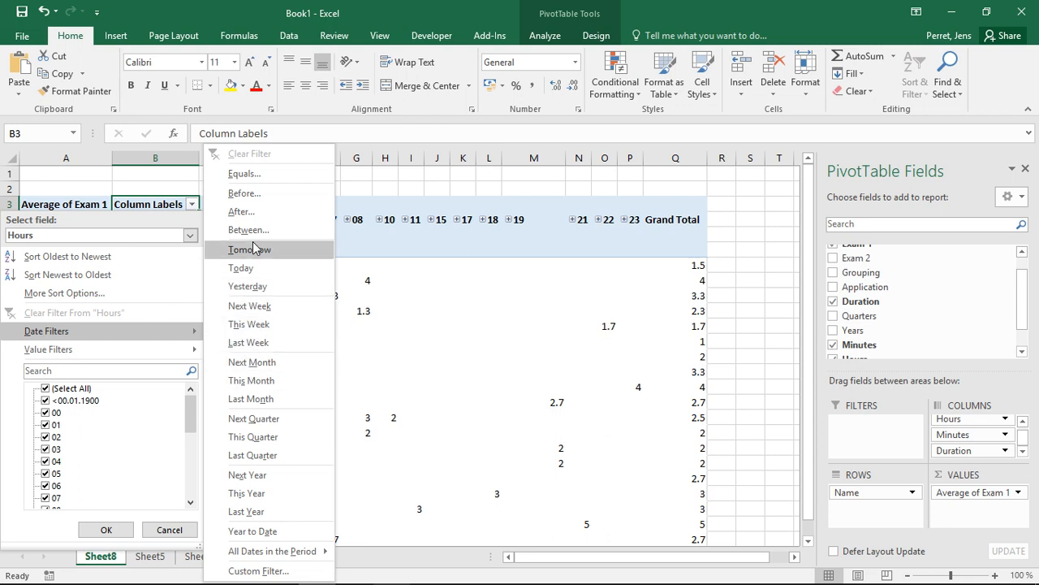
left_click(177, 224)
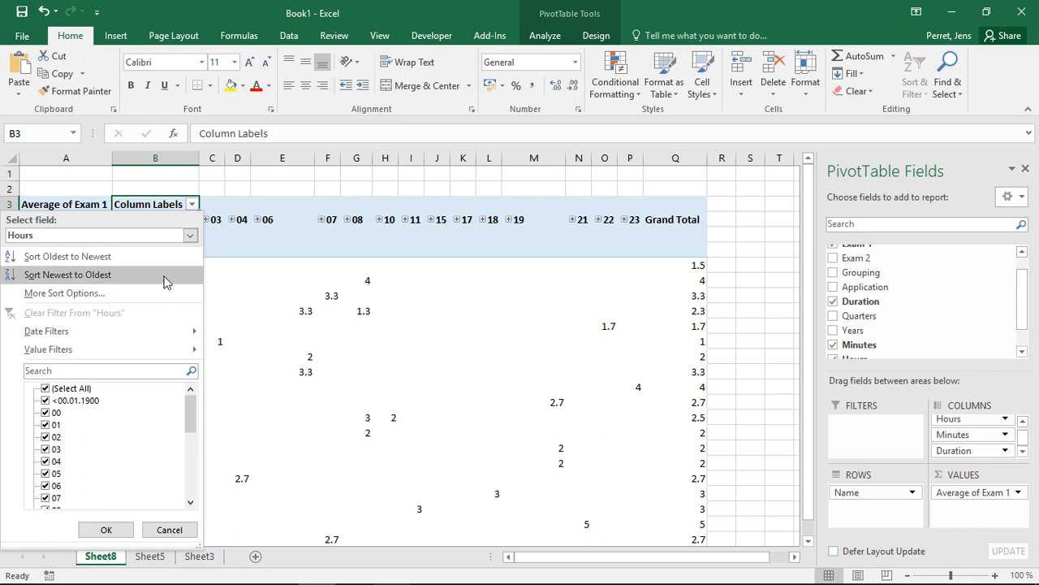
left_click(255, 220)
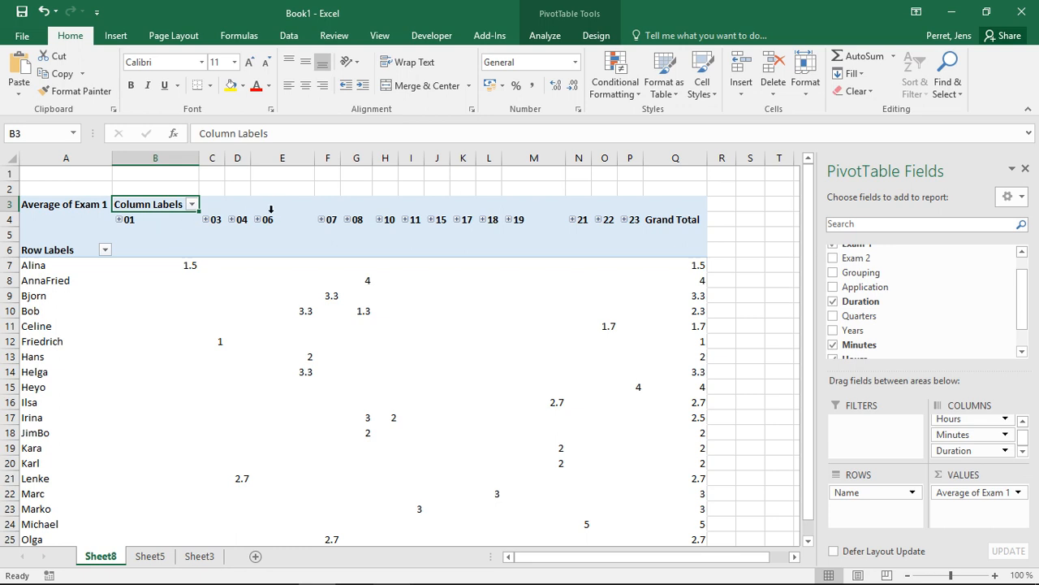
left_click(321, 220)
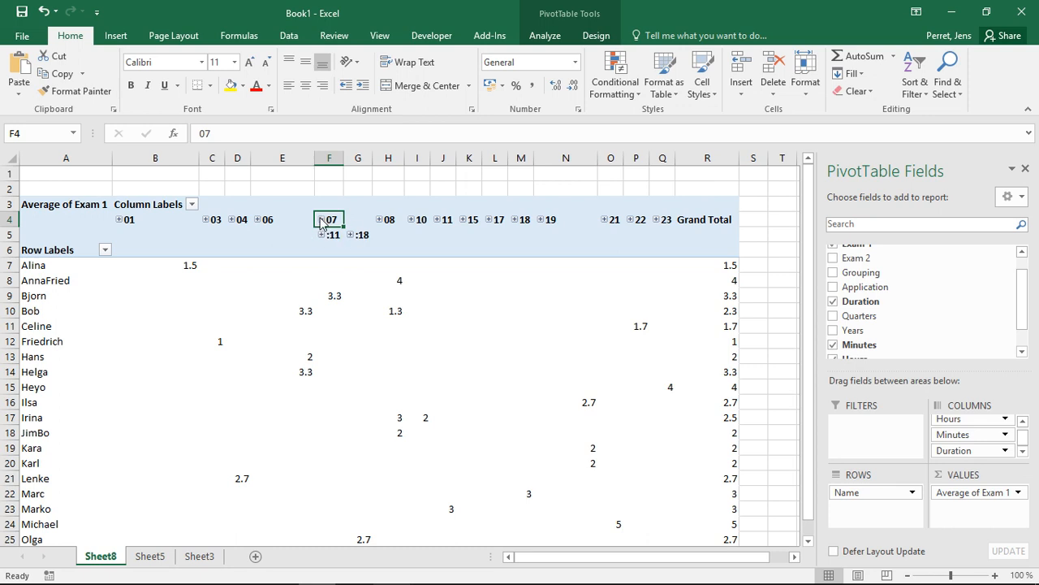
left_click(322, 220)
left_click(191, 204)
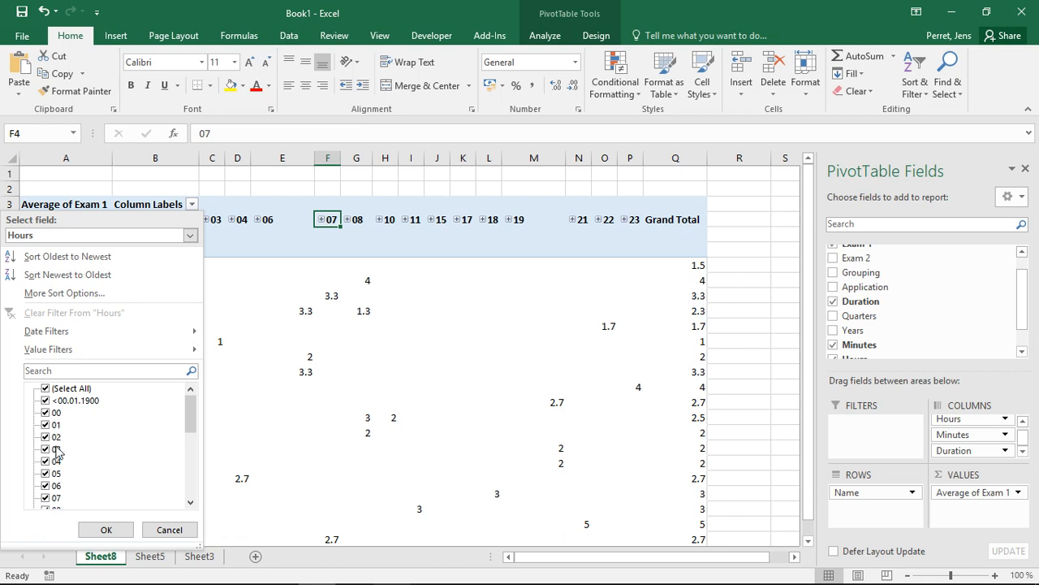
left_click(175, 529)
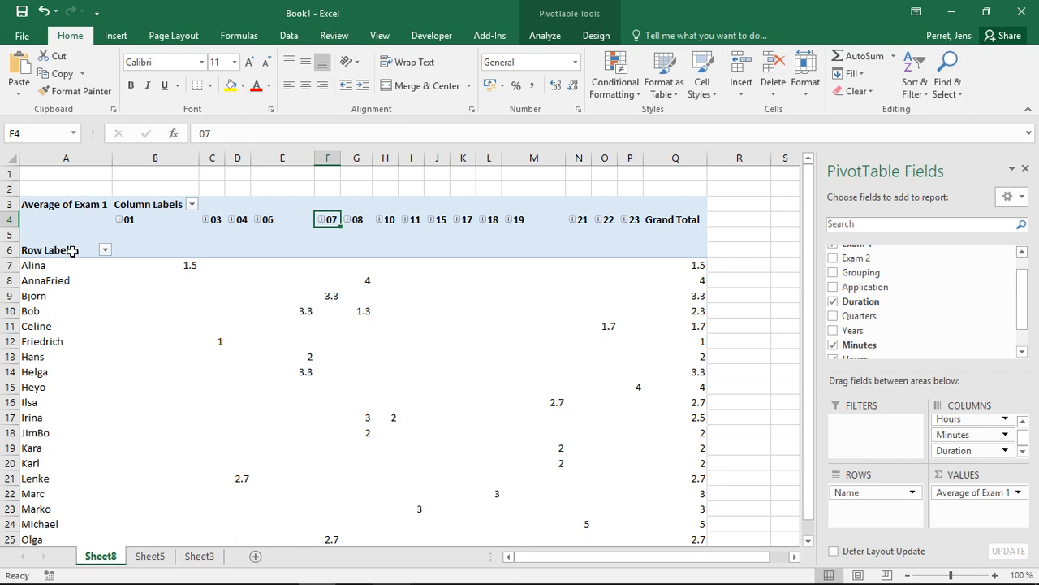
left_click(192, 204)
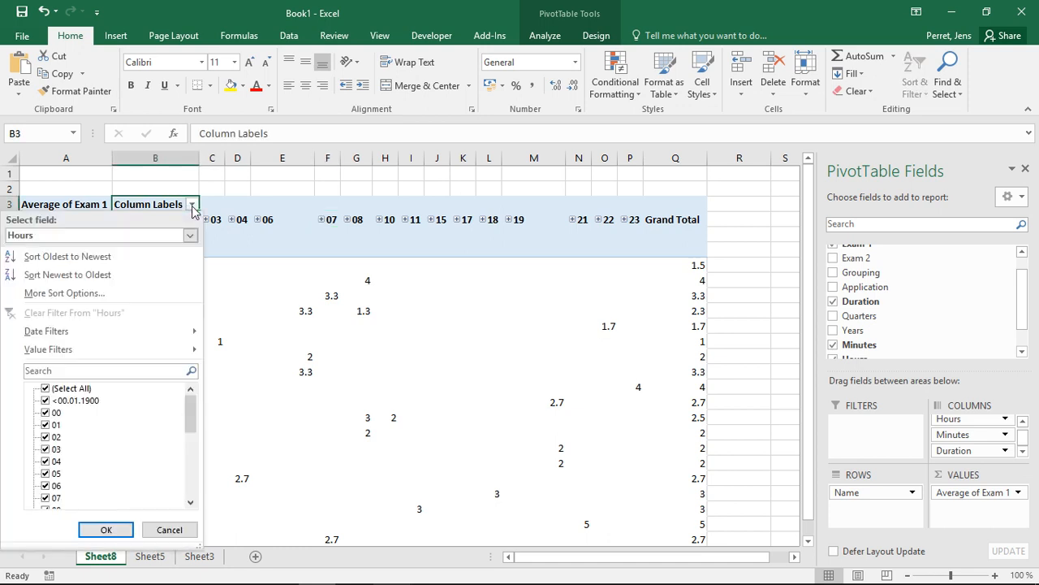
mouse_move(123, 348)
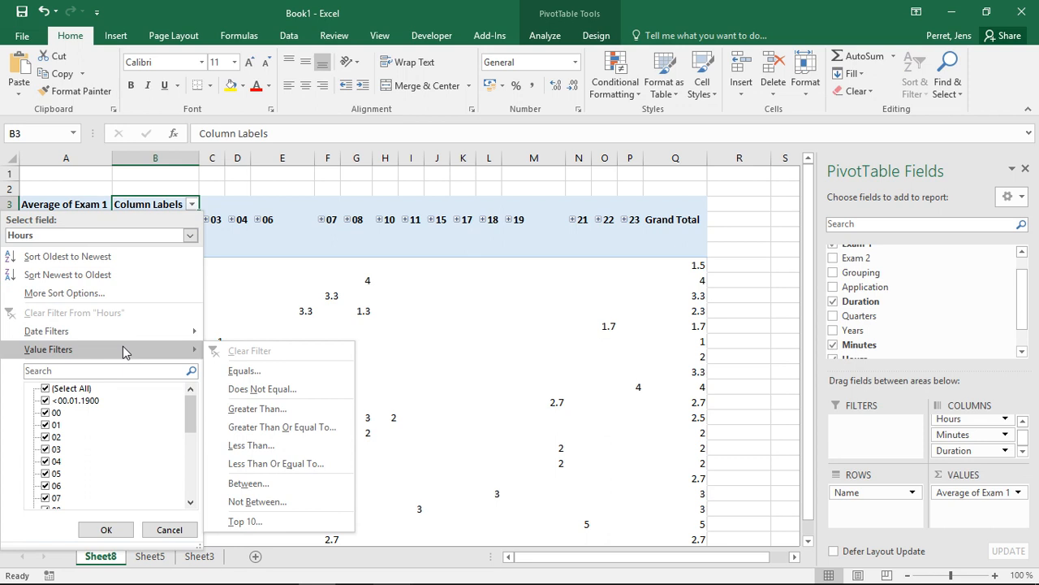
left_click(234, 232)
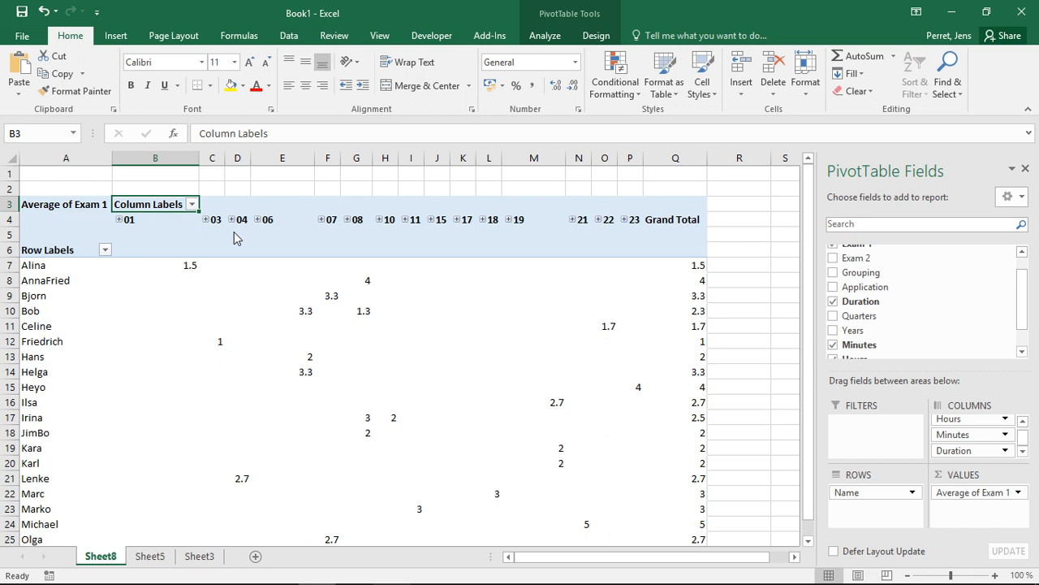
left_click(106, 250)
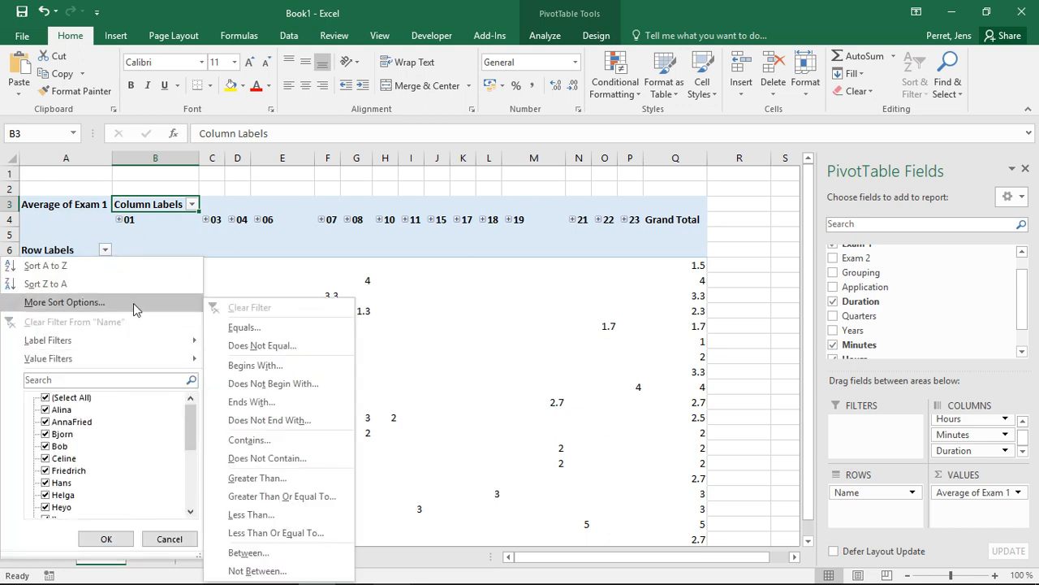
left_click(105, 250)
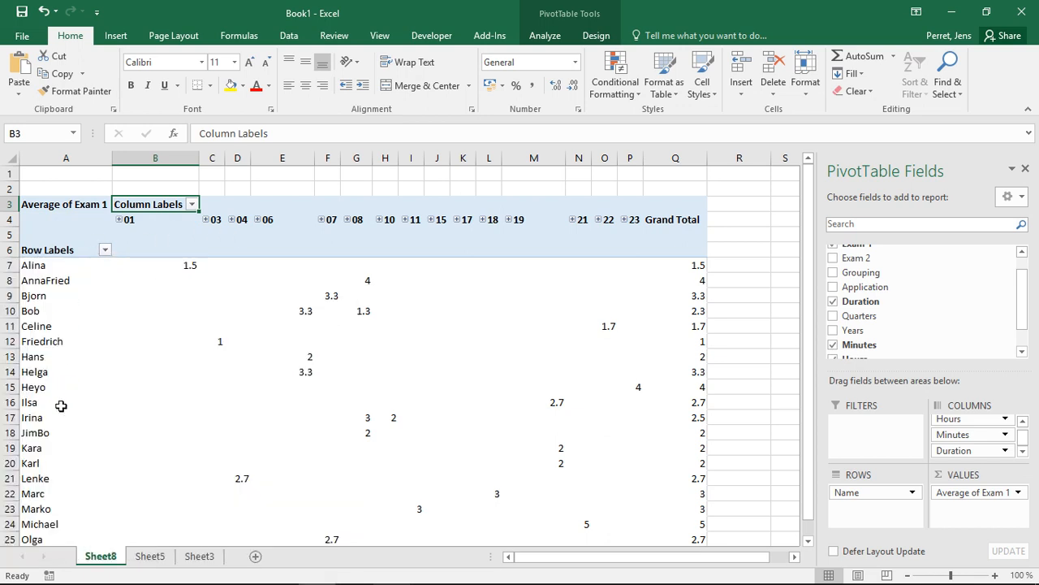